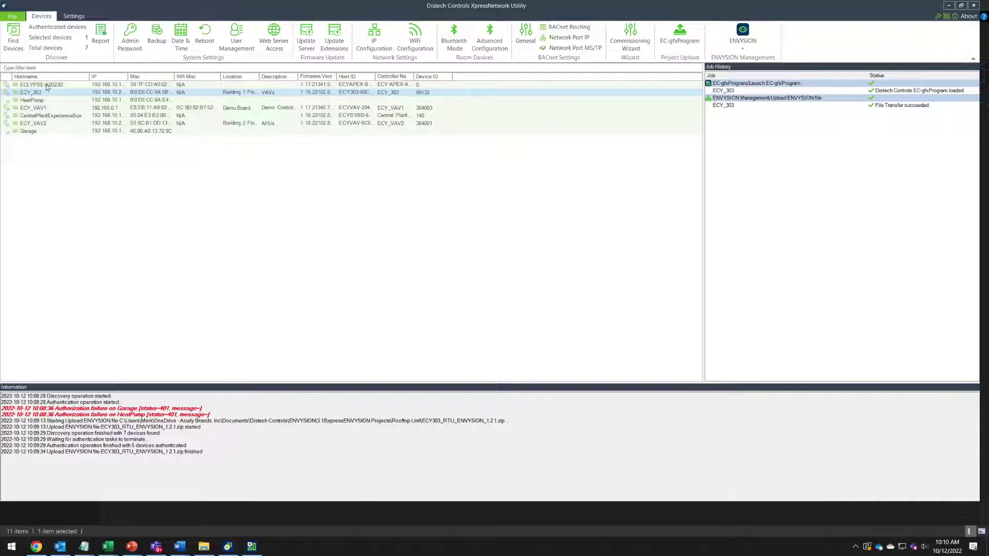
Log in to the ECY_303 controller's ECLYPSE web UI as admin with the account password
right_click(29, 96)
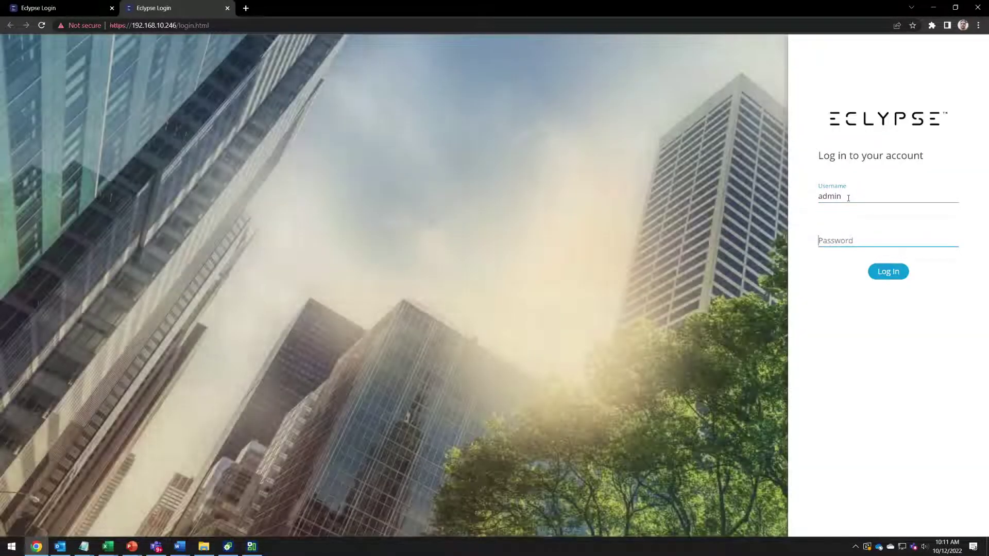
type("admmin123")
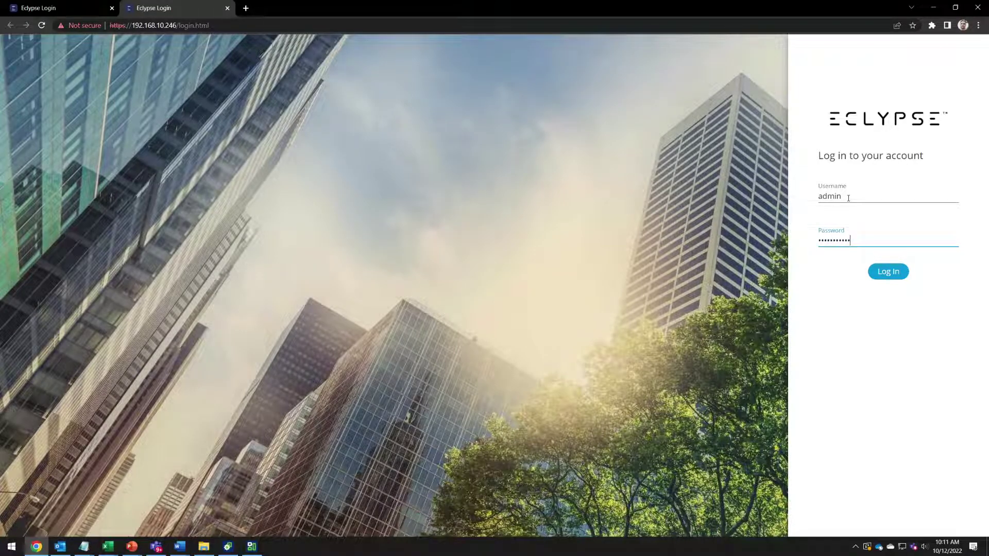
key("Return")
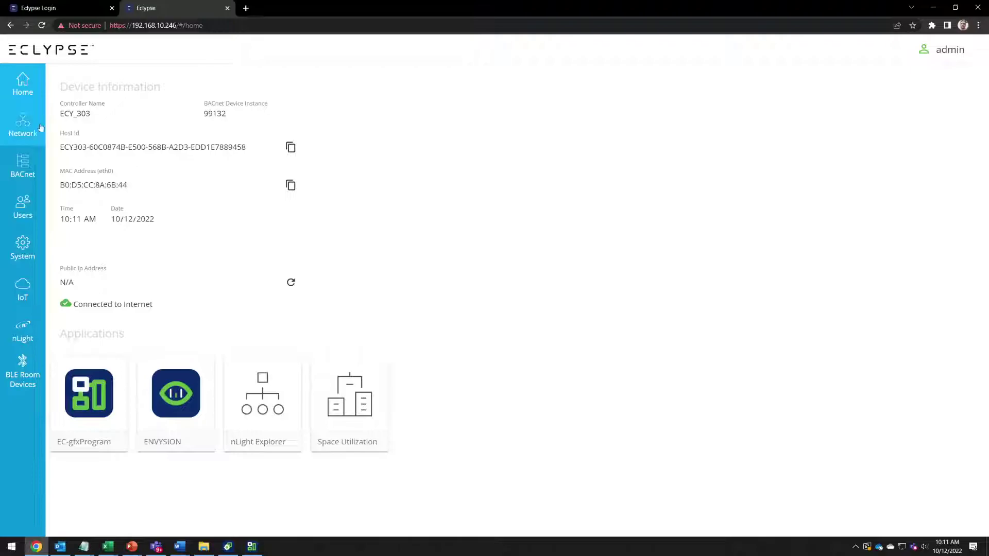
Launch ENVYSION and open the ECY303_RTU project from the Projects list
left_click(177, 395)
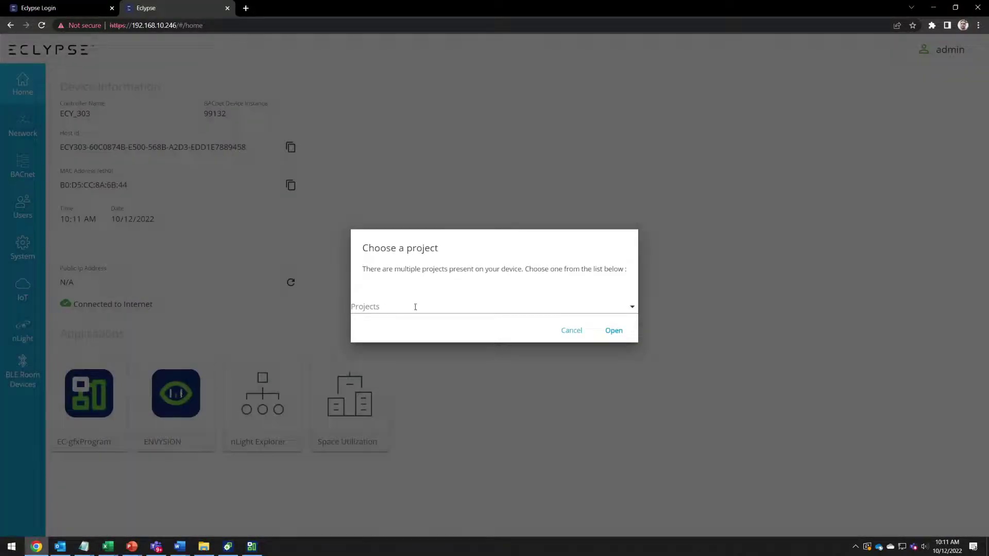
left_click(419, 307)
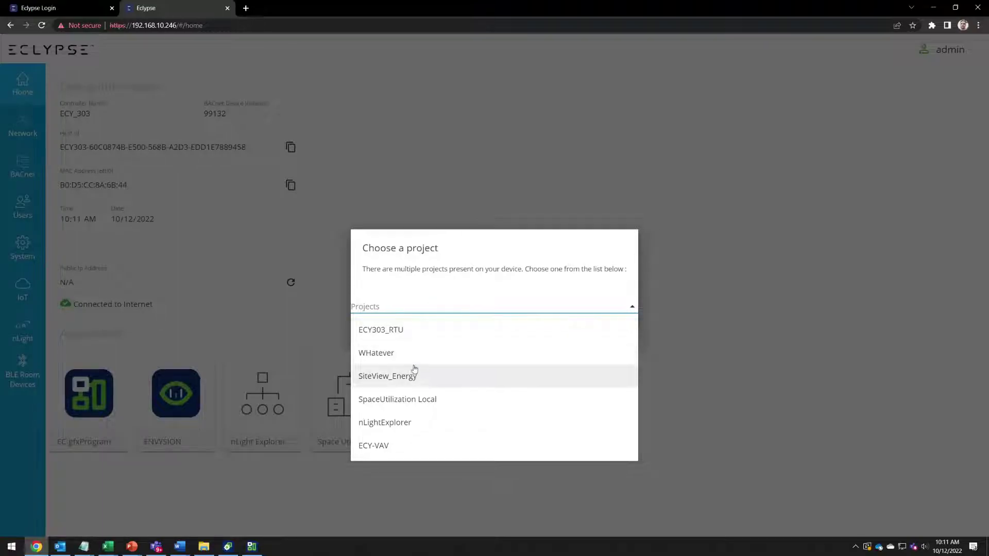
left_click(382, 331)
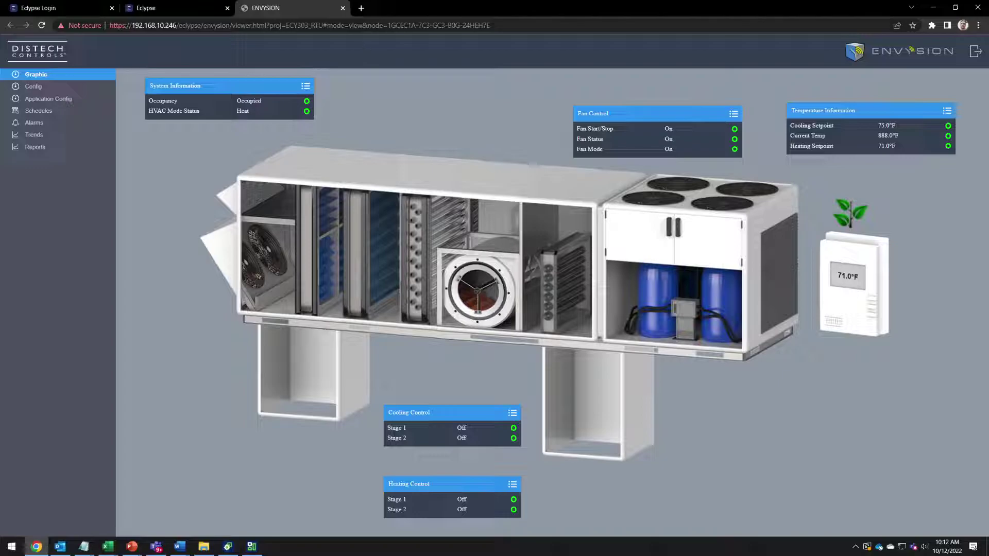
Change mode=view to mode=edit in the page address and reload the project
double_click(356, 25)
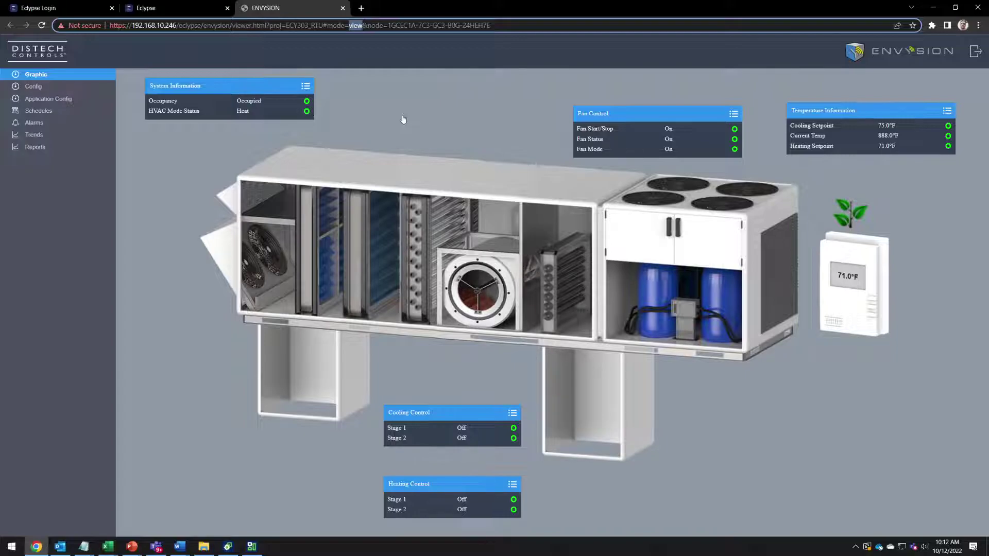
key("Right")
left_click_drag(326, 26, 363, 25)
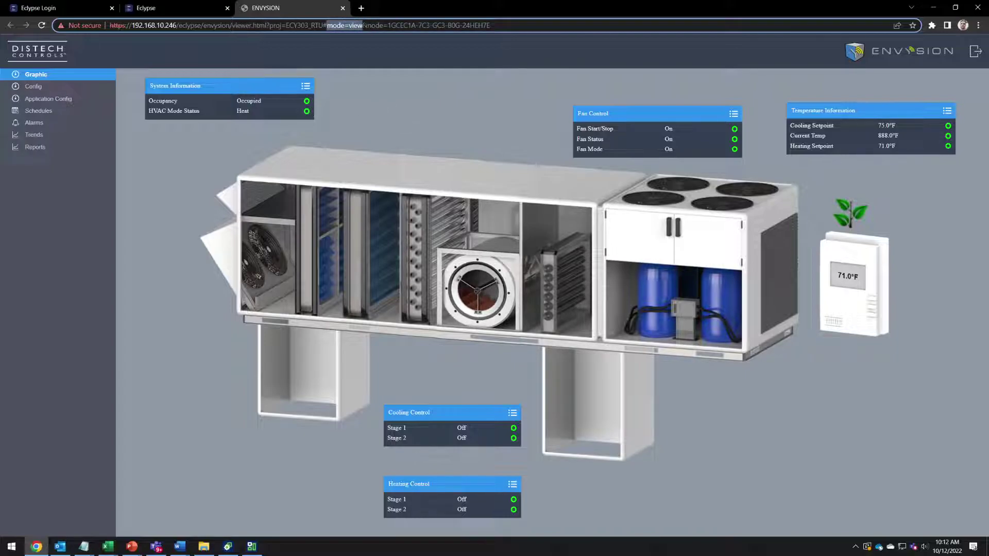
left_click(352, 25)
double_click(352, 25)
type("edit")
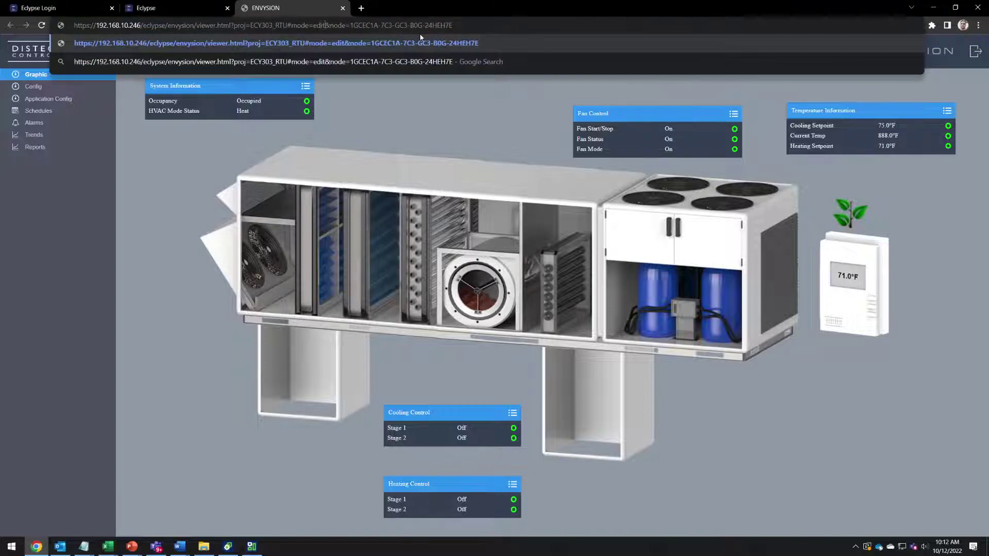
key("Return")
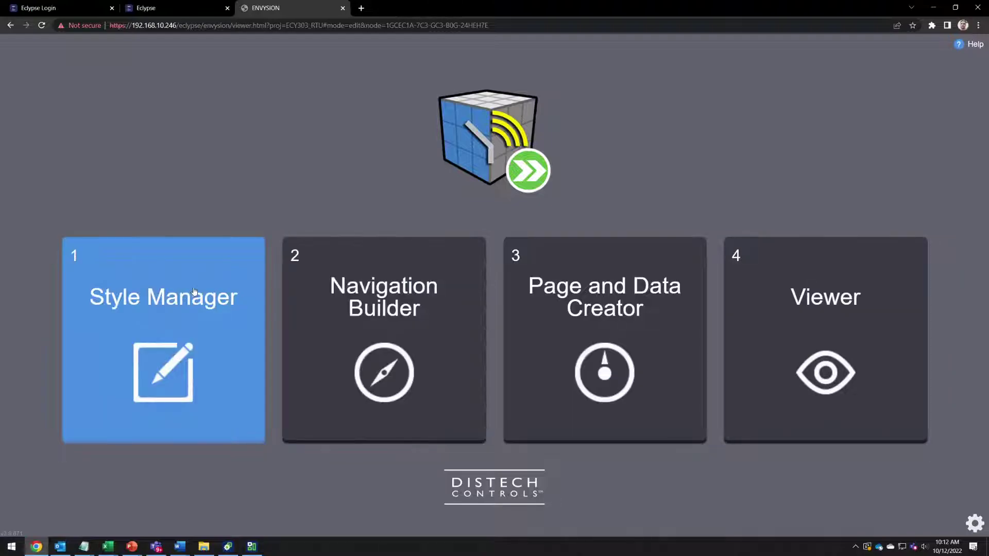
In Style Manager, clone the Distech Controls style to create New Style and open its properties
left_click(192, 292)
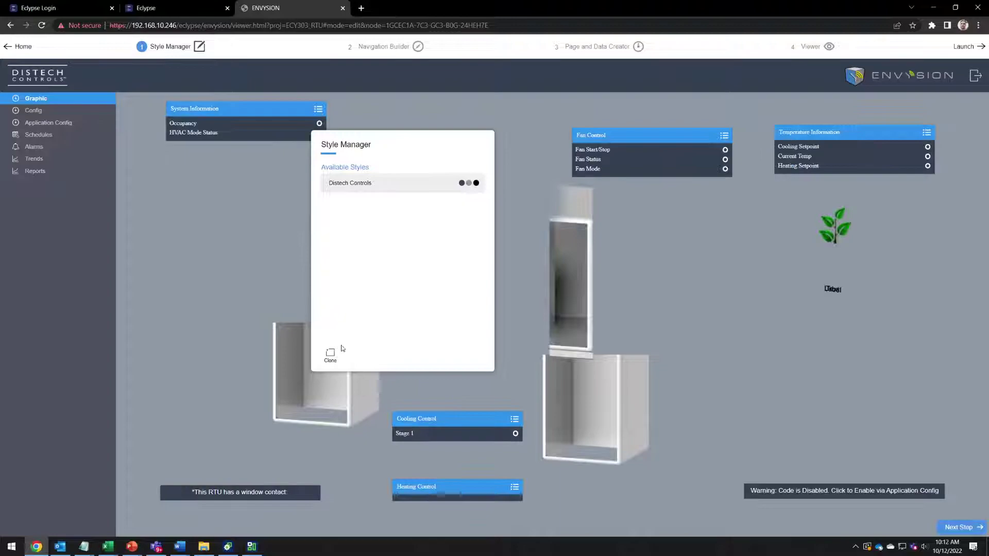
left_click(330, 355)
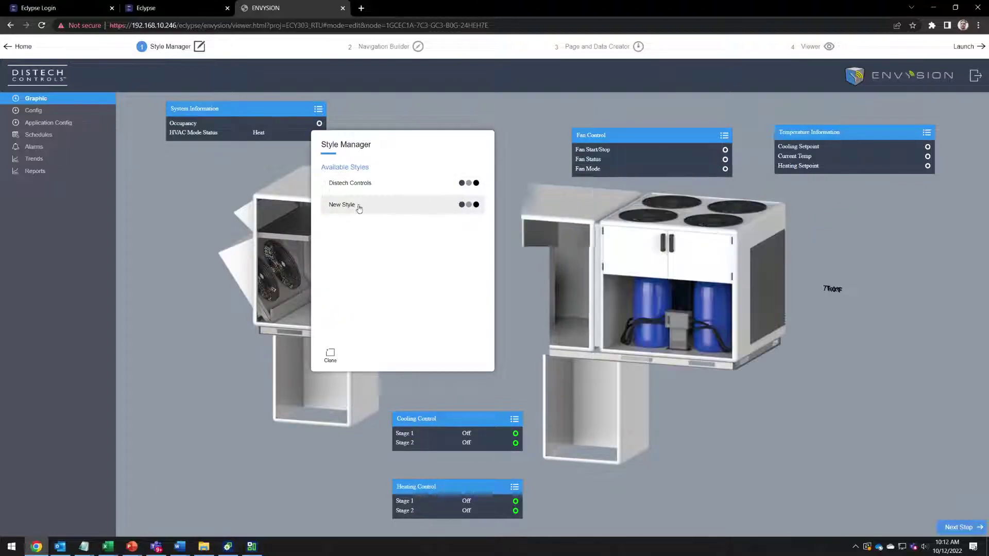
mouse_move(371, 212)
left_click(446, 206)
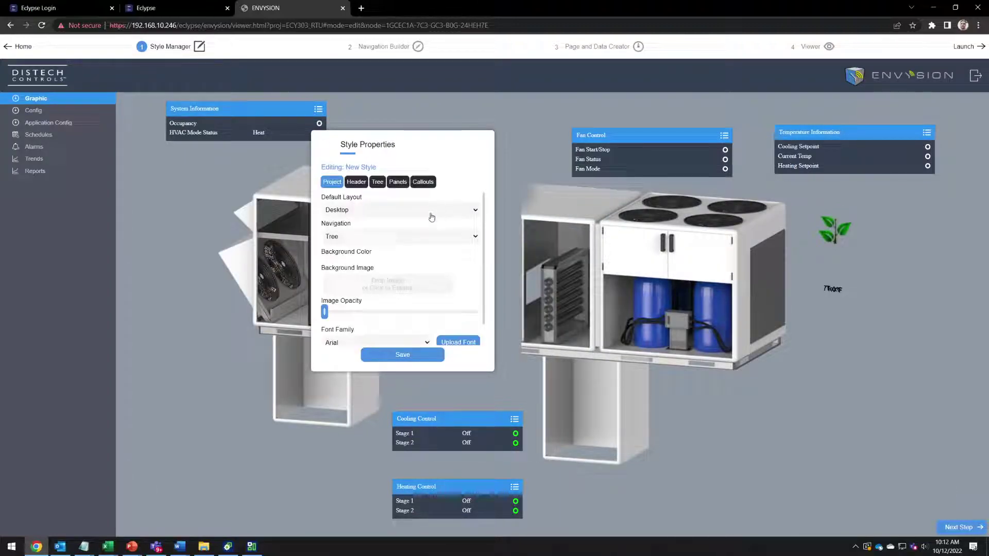
Switch New Style's default layout to Mobile and back to Desktop, then close without saving
left_click(381, 212)
left_click(379, 237)
left_click(378, 211)
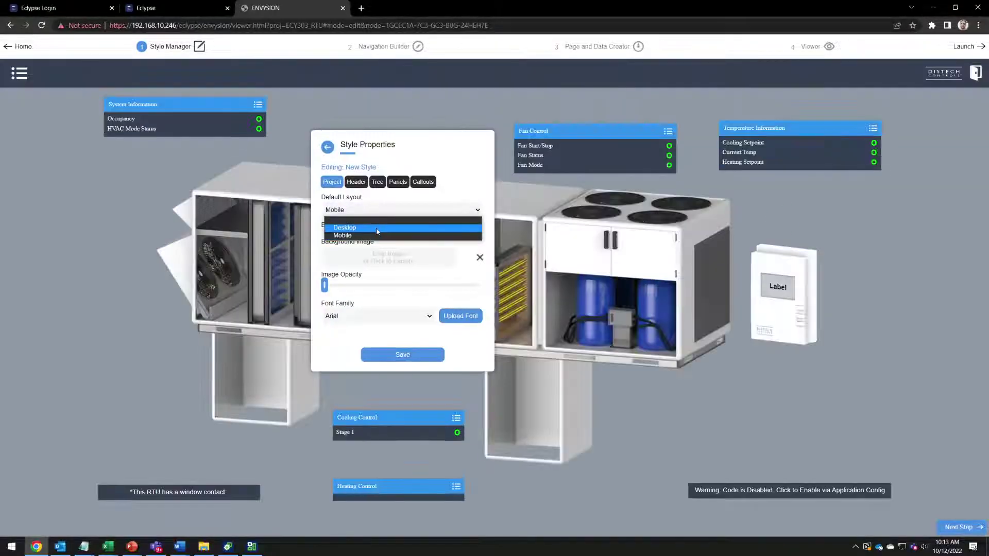
left_click(378, 232)
left_click(328, 147)
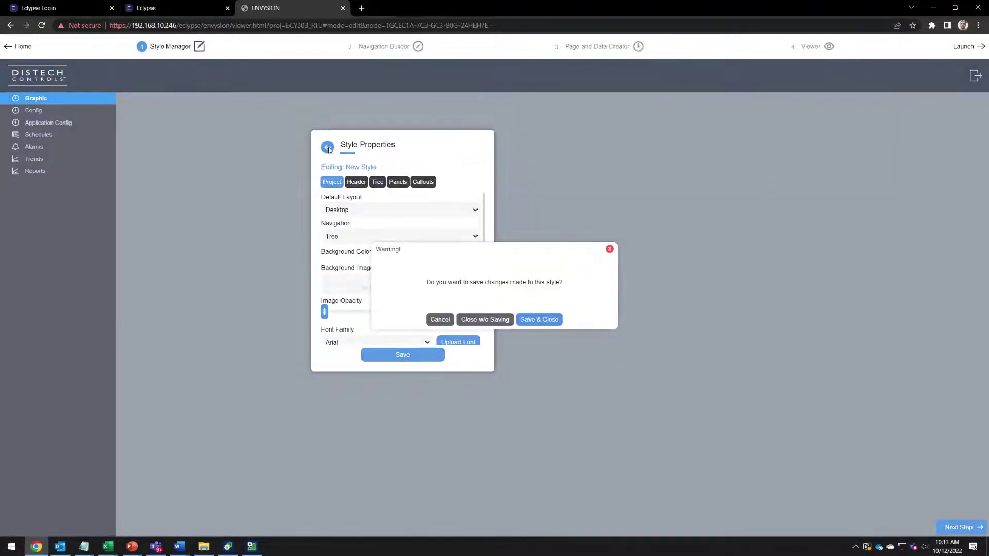
left_click(478, 320)
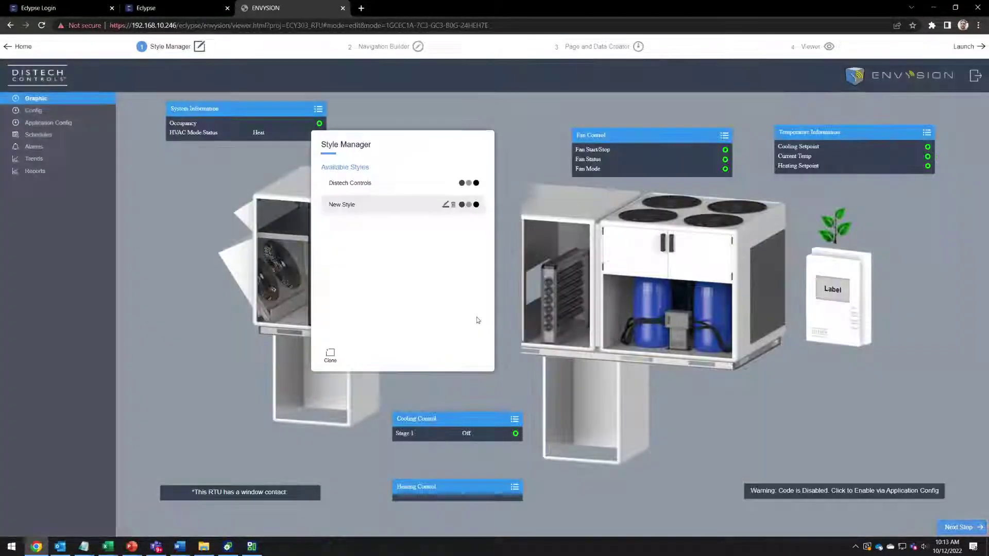
Go to Navigation Builder, select the Graphic tree item and show the Template tab
left_click(384, 46)
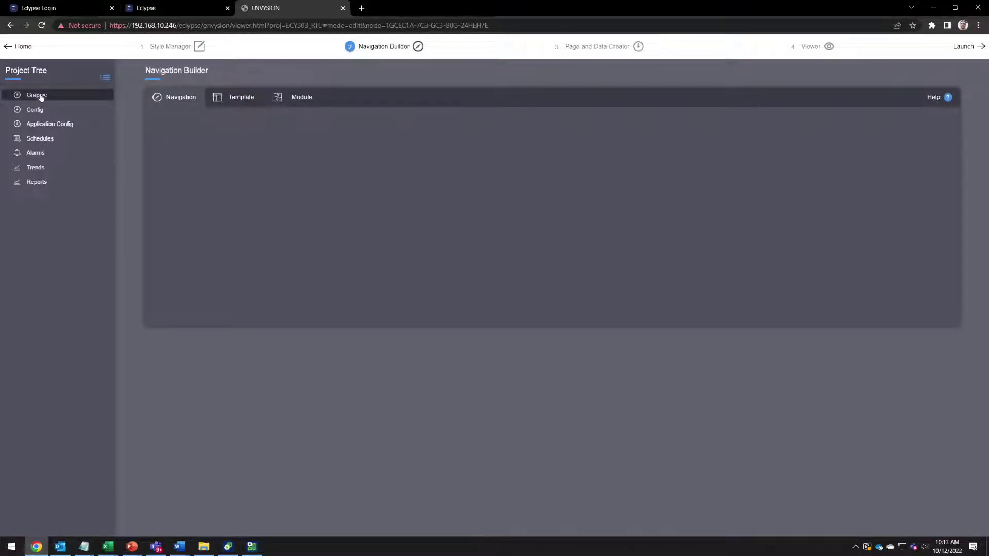
right_click(44, 96)
left_click(93, 184)
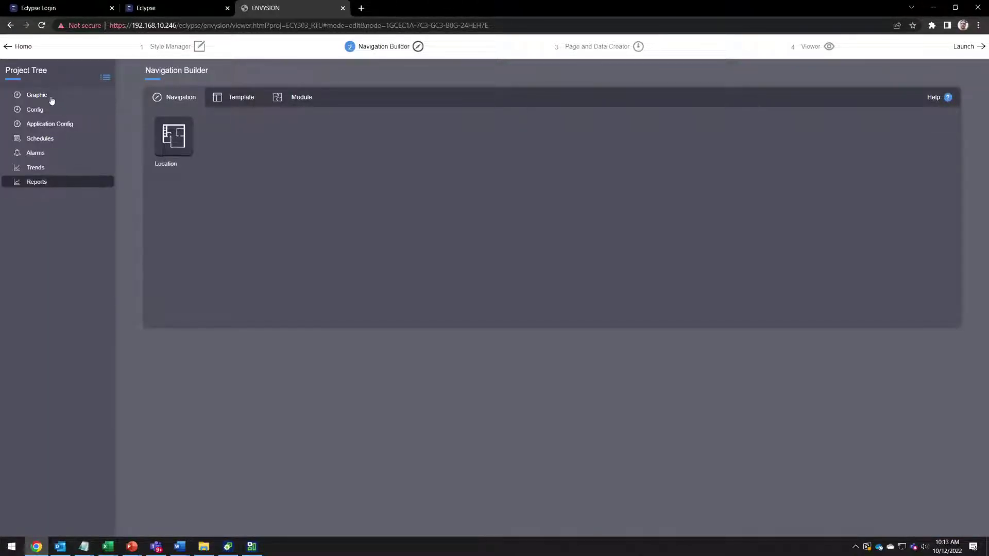
left_click(40, 97)
left_click(234, 98)
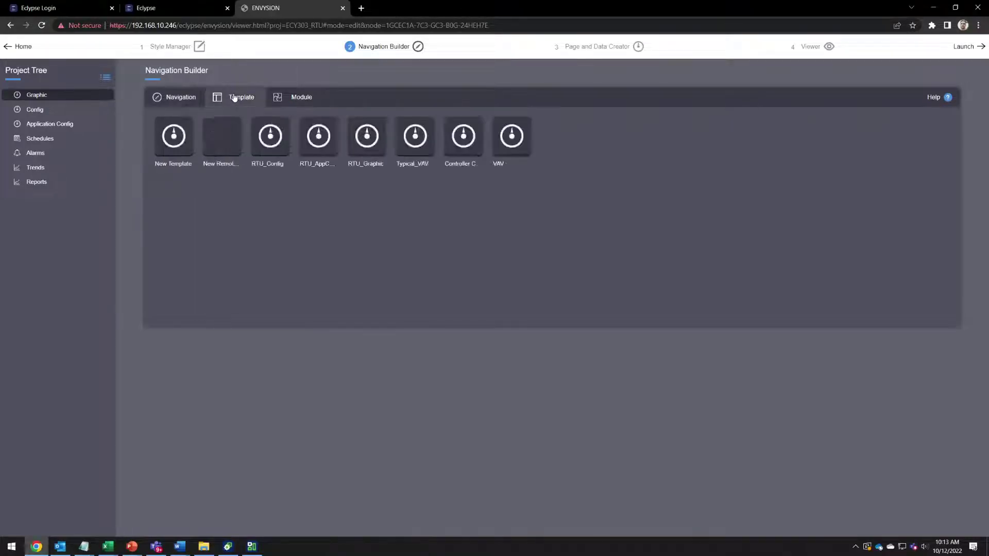
left_click(186, 100)
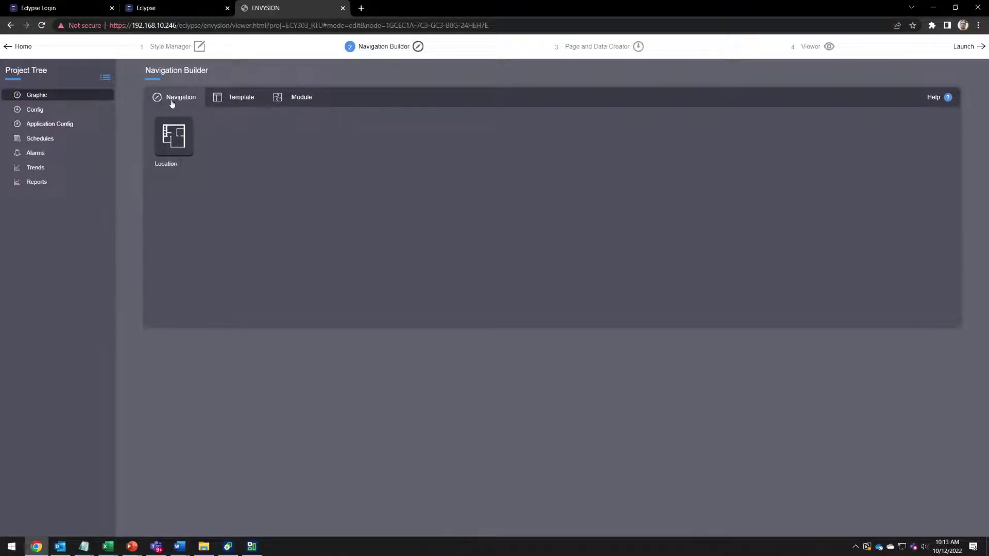
left_click(242, 98)
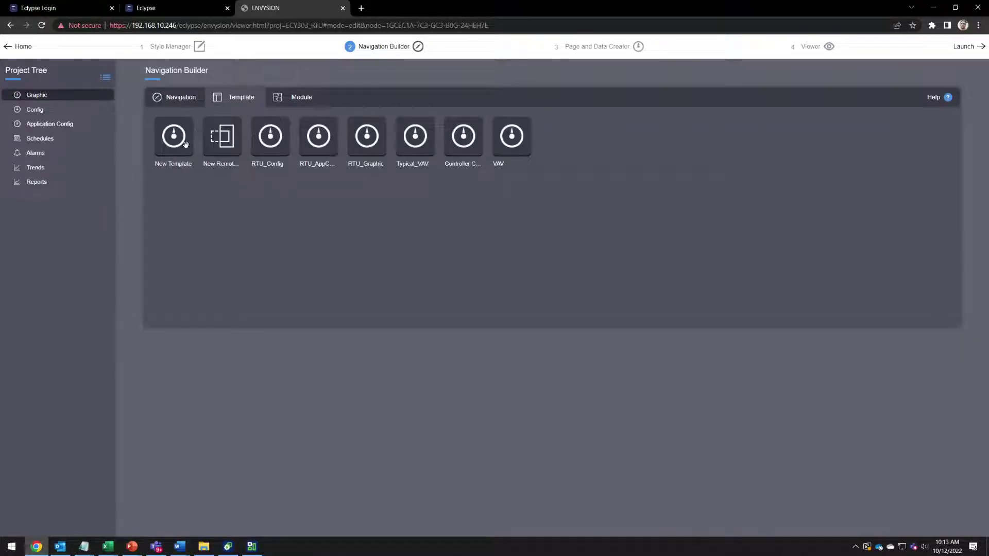
Add a New Template node named TypicalTemplate using the Data > Config points
left_click_drag(173, 136, 62, 230)
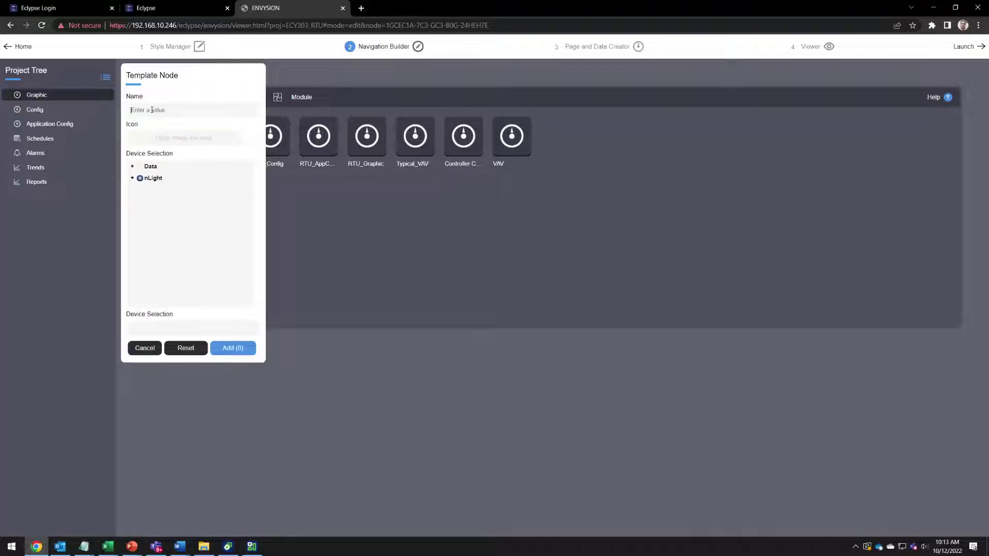
type("TypicalTemplate")
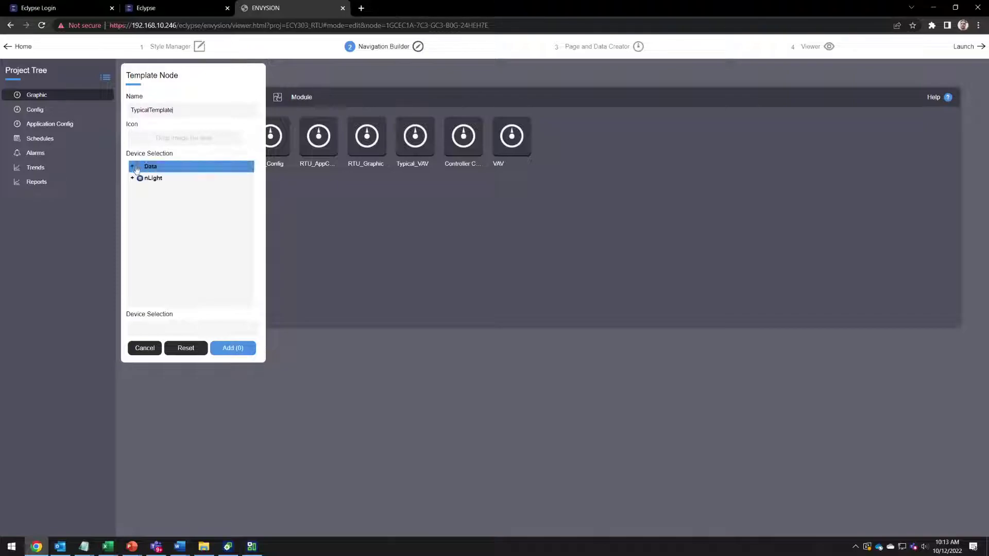
left_click(132, 166)
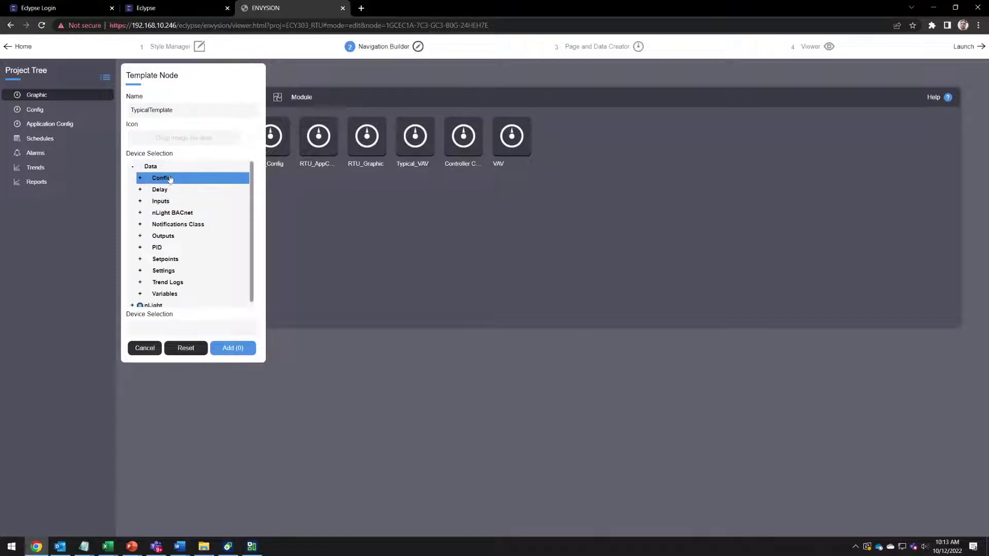
left_click(161, 178)
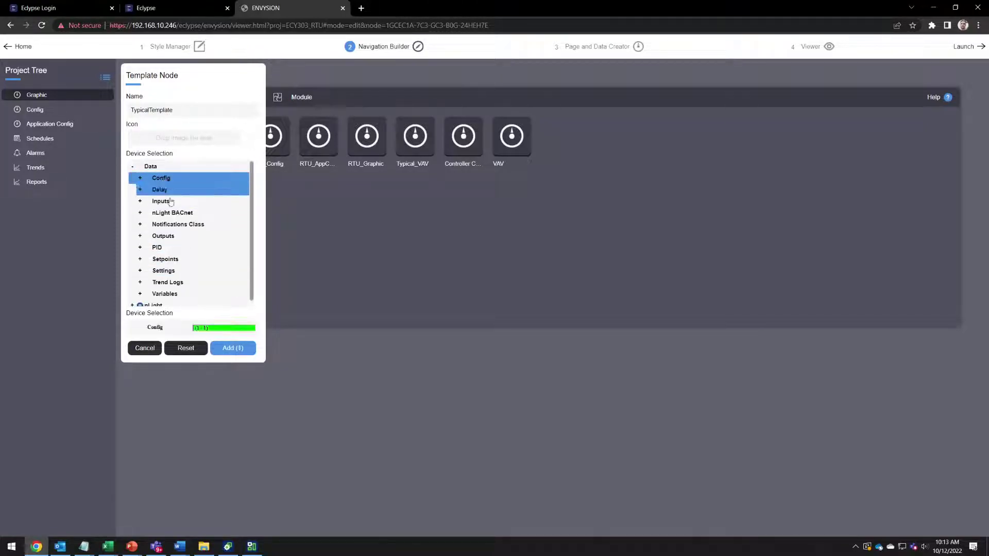
left_click(232, 349)
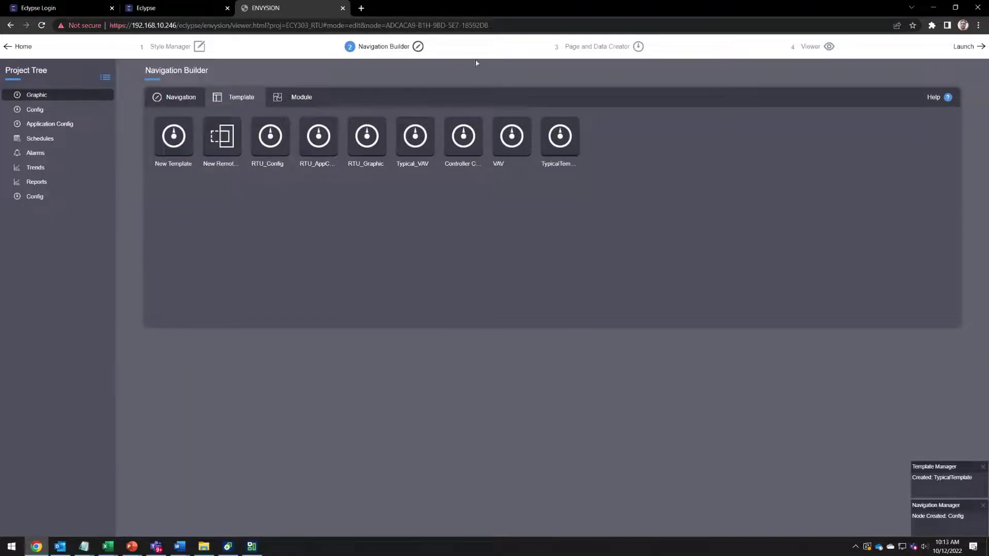
Rename the new Config node to 'New Graphic'
left_click(45, 197)
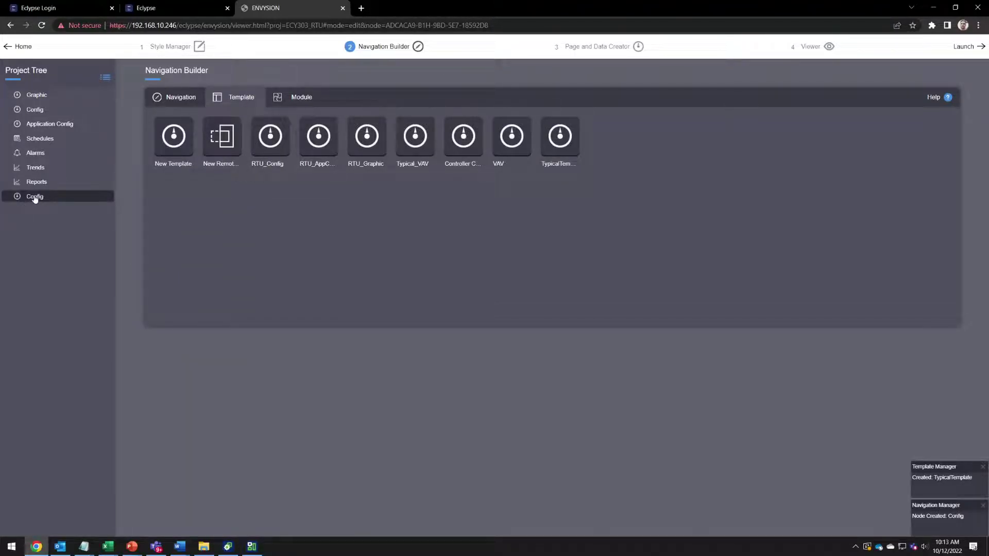
double_click(45, 198)
type("New G")
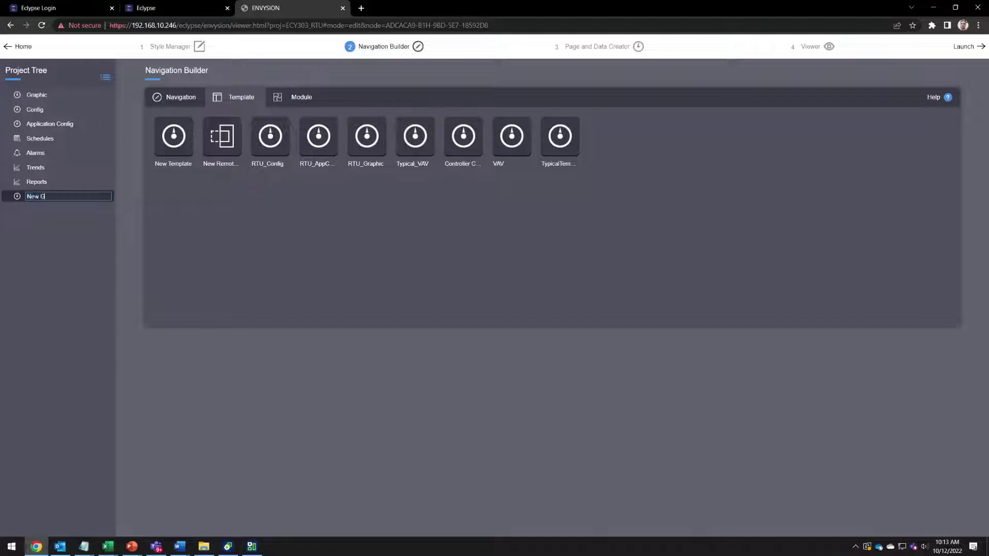
type("raphics")
key("BackSpace")
key("Return")
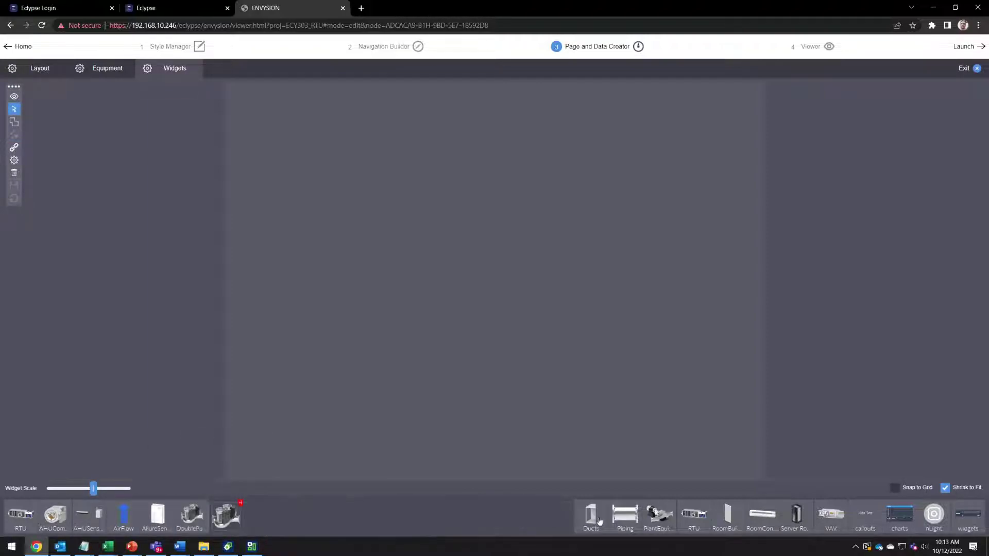
Browse the Equipment library categories, expand the chart widgets, and switch to the Widgets library
left_click(659, 517)
left_click(703, 519)
left_click(736, 511)
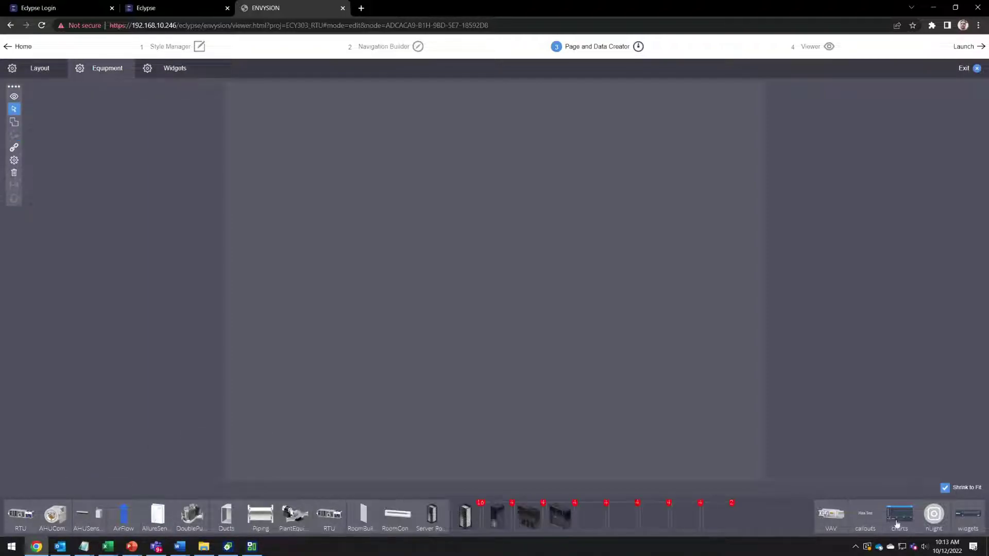
left_click(882, 511)
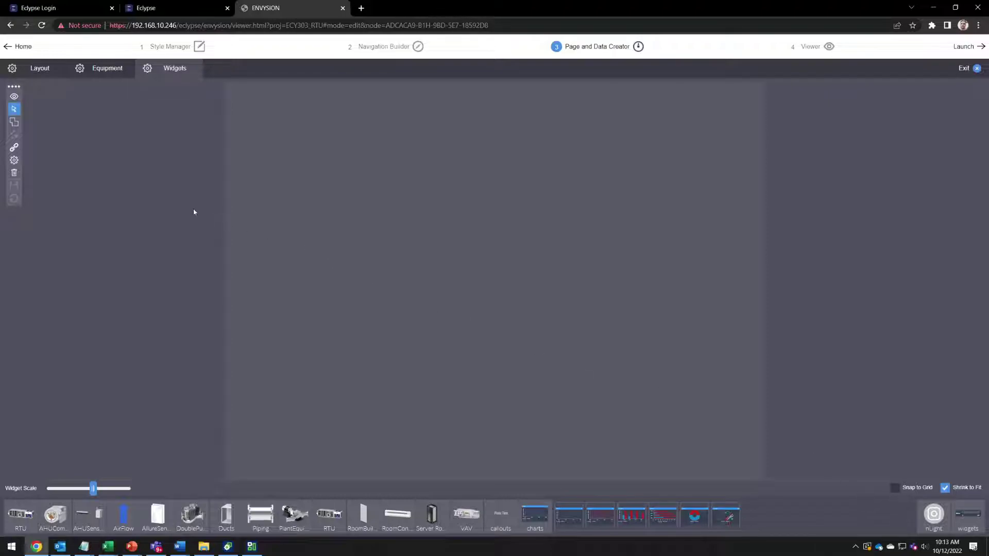